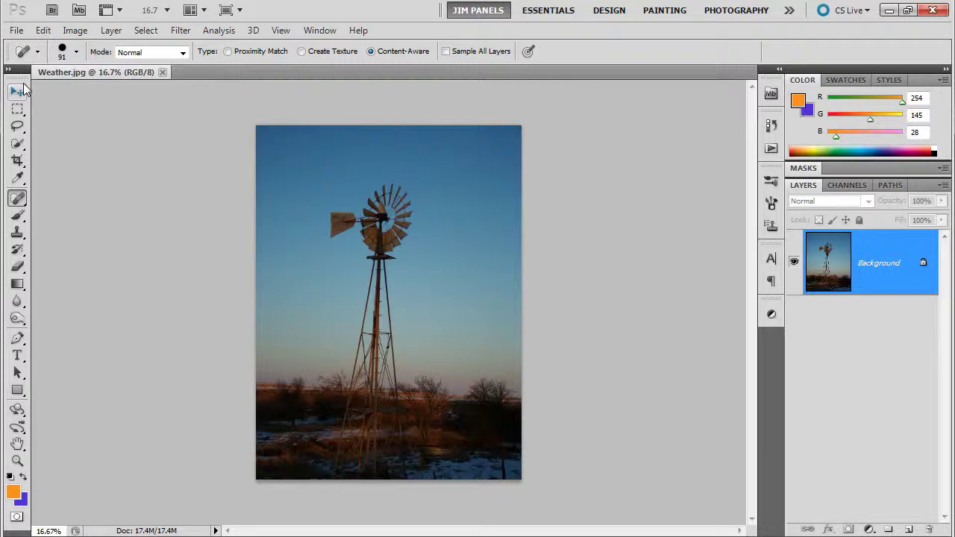
# Step: With the freehand Lasso, outline the windmill from the bottom edge, around its blades and back down
pyautogui.click(18, 128)
pyautogui.rightClick(17, 131)
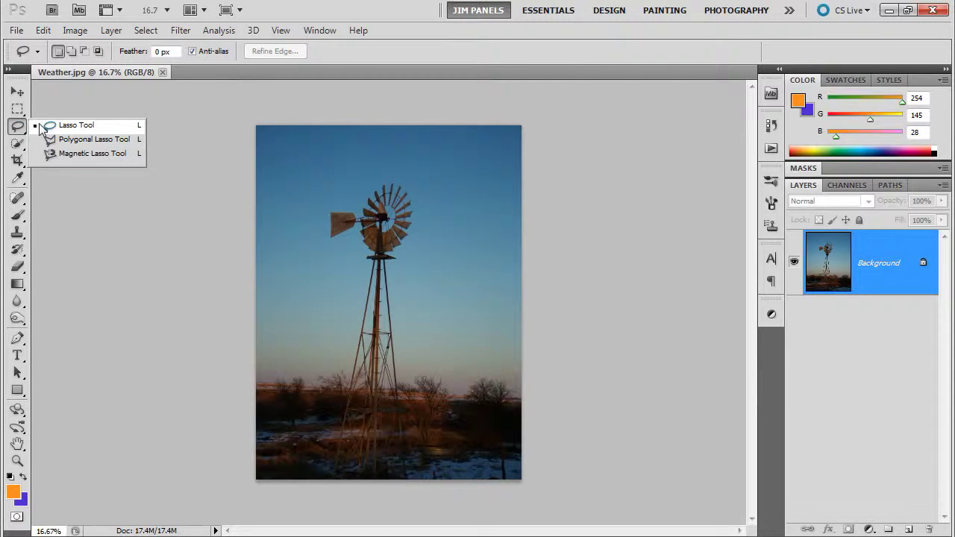
pyautogui.click(49, 125)
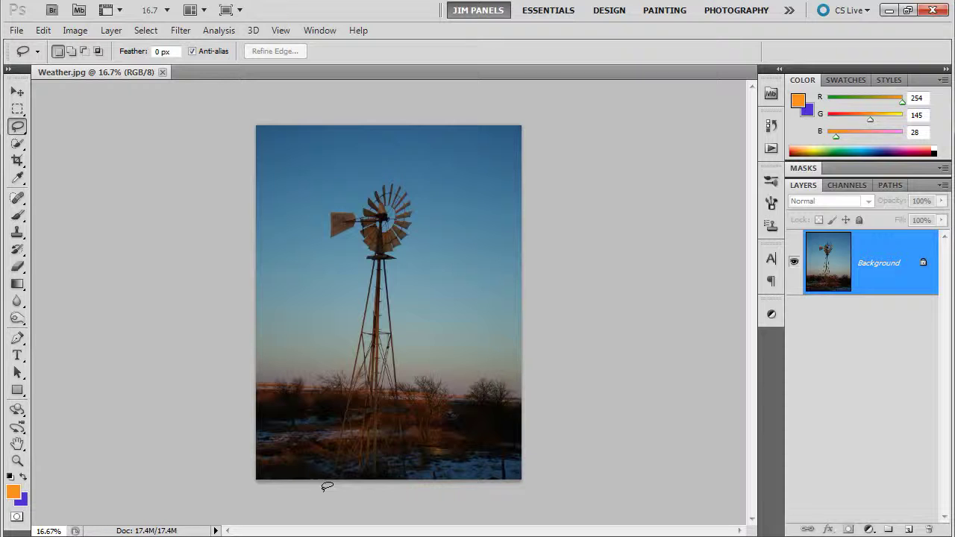
pyautogui.moveTo(326, 484)
pyautogui.mouseDown()
pyautogui.moveTo(317, 419)
pyautogui.moveTo(350, 286)
pyautogui.mouseUp()
pyautogui.moveTo(312, 190)
pyautogui.mouseDown()
pyautogui.moveTo(351, 164)
pyautogui.moveTo(419, 167)
pyautogui.mouseUp()
pyautogui.moveTo(422, 253)
pyautogui.mouseDown()
pyautogui.moveTo(433, 469)
pyautogui.moveTo(412, 490)
pyautogui.moveTo(324, 483)
pyautogui.mouseUp()
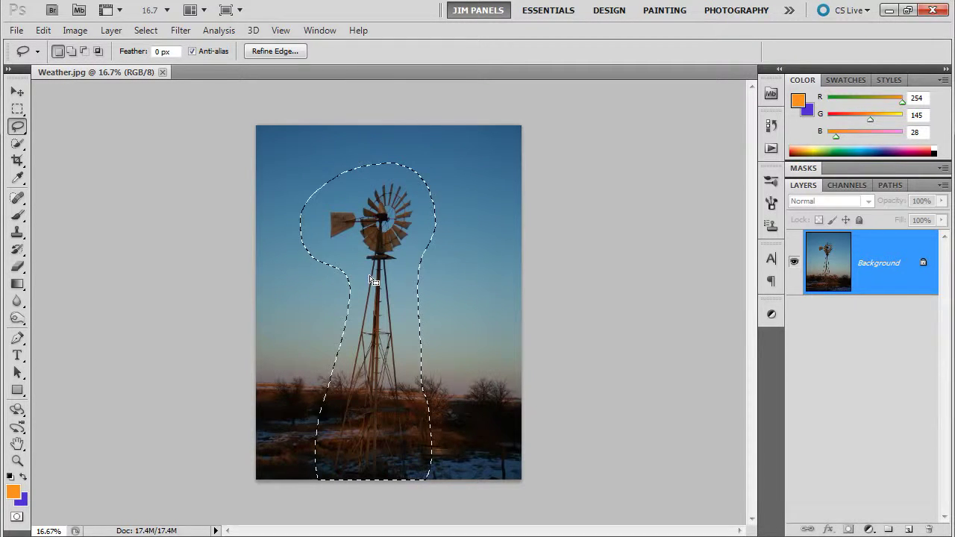
# Step: Fill the windmill selection using Edit > Fill set to Content-Aware
pyautogui.click(42, 30)
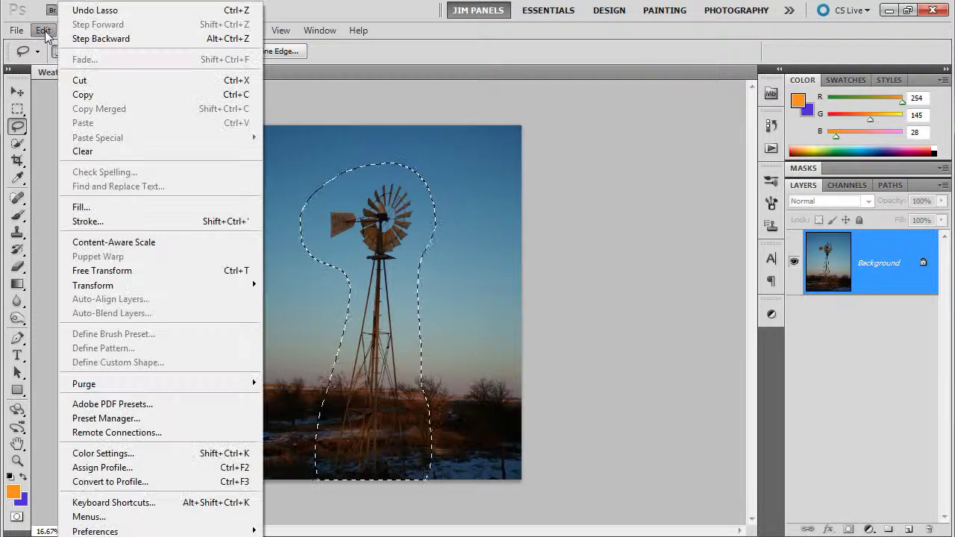
pyautogui.click(92, 207)
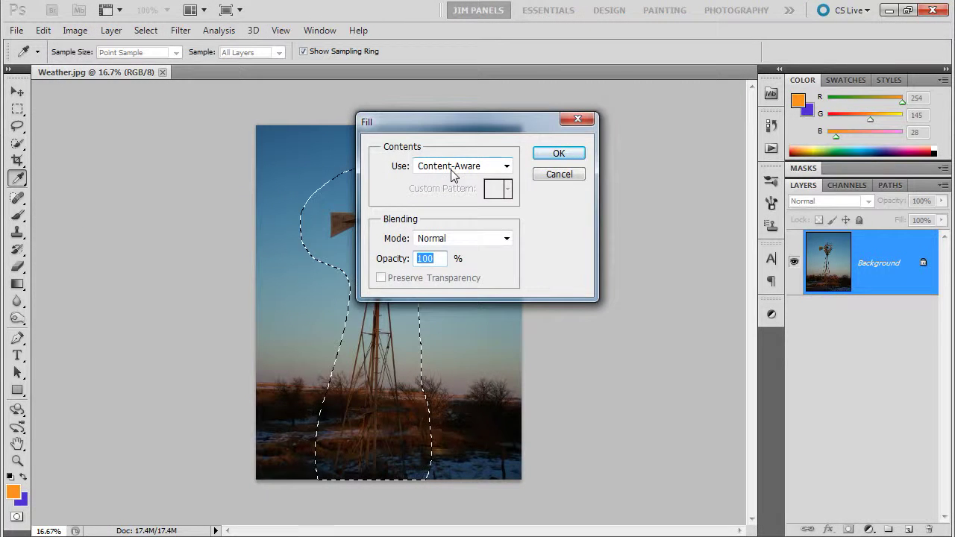
pyautogui.click(560, 155)
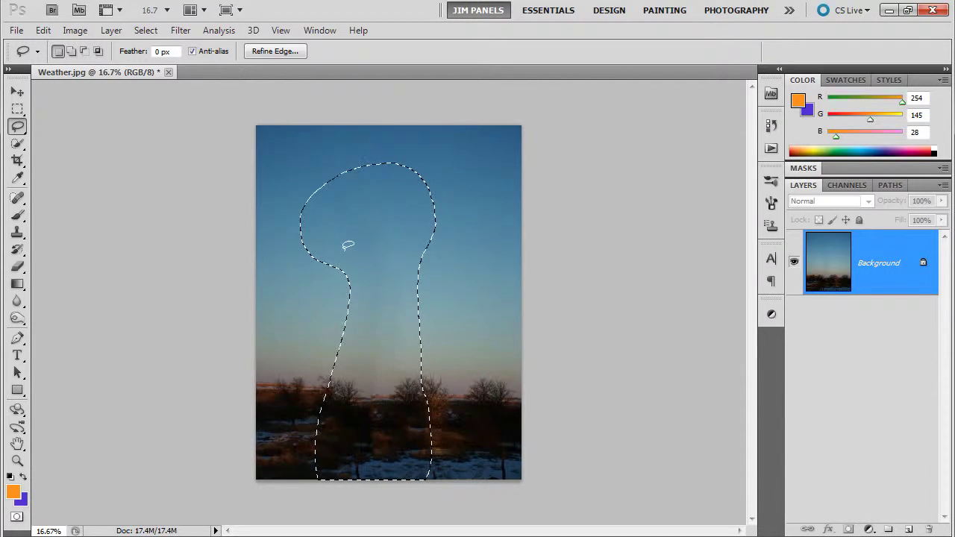
# Step: Remove the selection outline with Select > Deselect
pyautogui.click(144, 33)
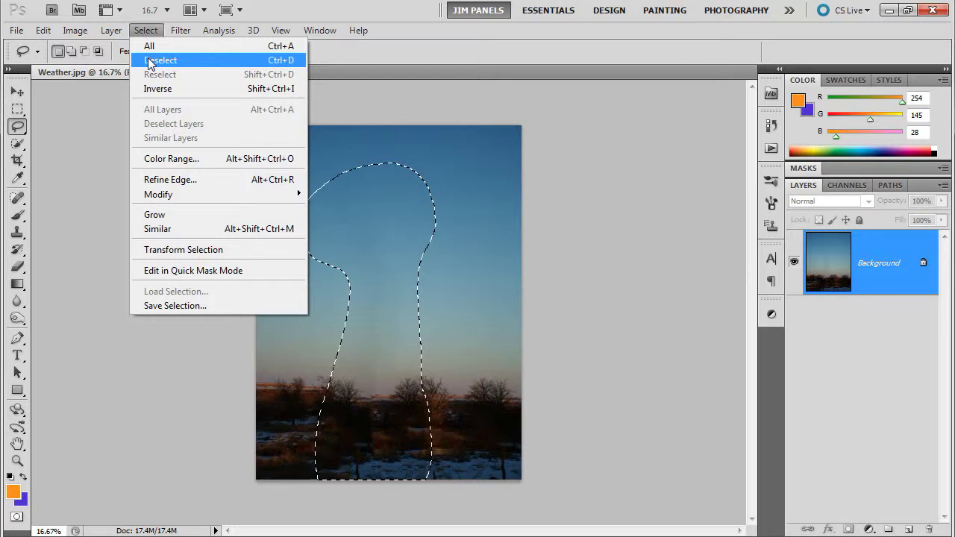
pyautogui.click(295, 63)
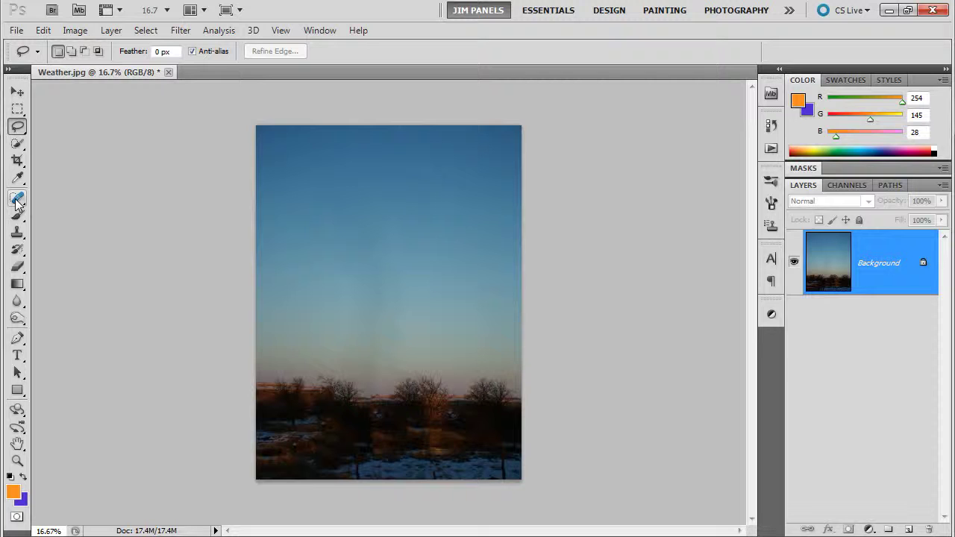
# Step: Spot-heal the streak in the patched sky and the one near the right tree line
pyautogui.click(17, 198)
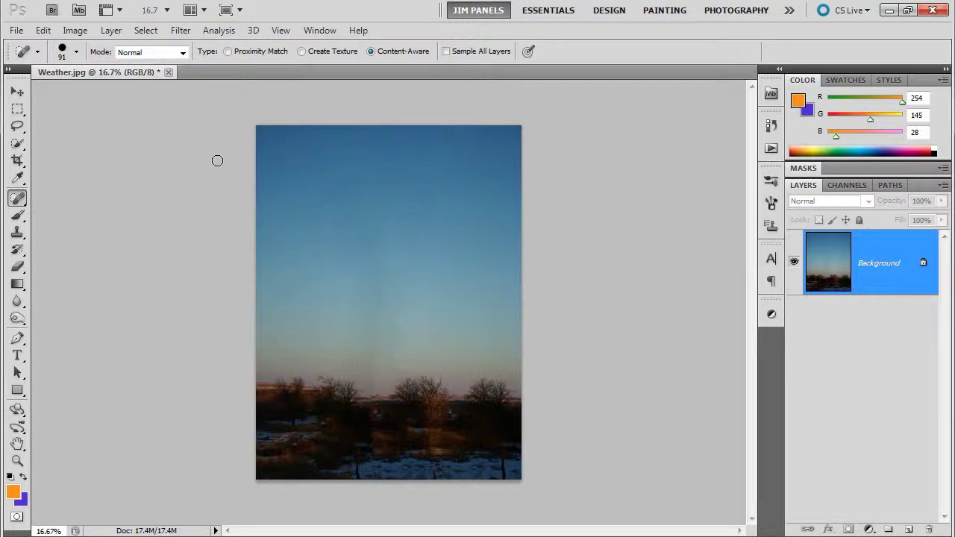
pyautogui.moveTo(382, 285); pyautogui.dragTo(356, 207)
pyautogui.moveTo(400, 340)
pyautogui.mouseDown()
pyautogui.moveTo(401, 306)
pyautogui.moveTo(401, 349)
pyautogui.mouseUp()
# Step: Set the Clone Stamp brush to 164 px and try stamping the sky, triggering a no-source warning
pyautogui.click(17, 233)
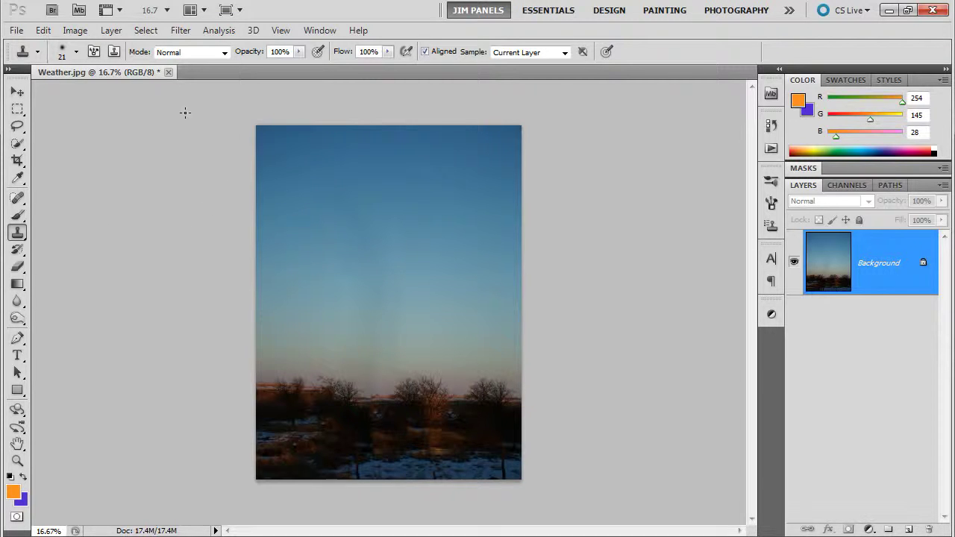
pyautogui.click(75, 53)
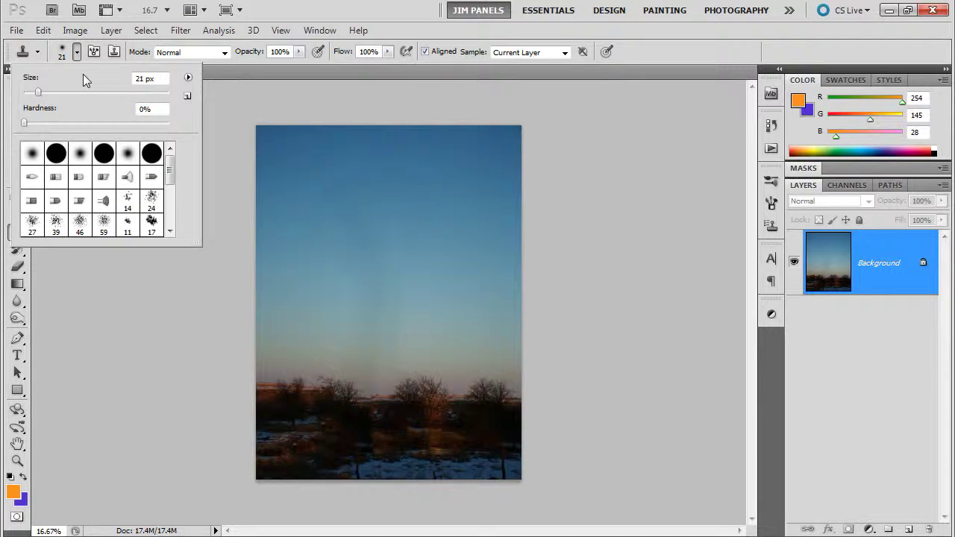
pyautogui.moveTo(60, 92); pyautogui.dragTo(119, 92)
pyautogui.click(421, 321)
pyautogui.click(426, 314)
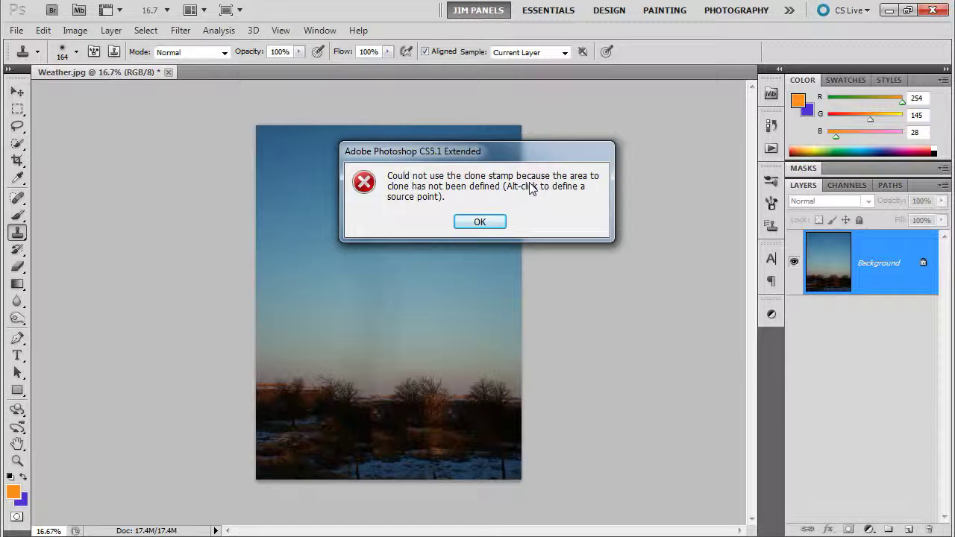
# Step: Dismiss the warning, sample a sky patch as the clone source, and save
pyautogui.click(477, 224)
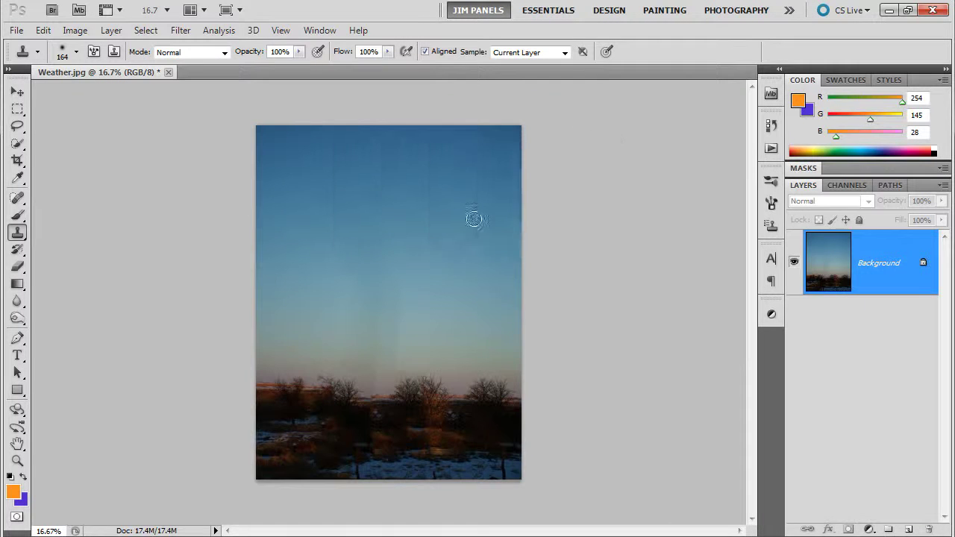
pyautogui.keyDown('alt'); pyautogui.click(444, 296); pyautogui.keyUp('alt')
pyautogui.hotkey('ctrl', 's')
pyautogui.hotkey('ctrl', 's')
# Step: Sample a new sky source and lower the clone opacity to 35%
pyautogui.keyDown('alt'); pyautogui.click(388, 312); pyautogui.keyUp('alt')
pyautogui.click(298, 51)
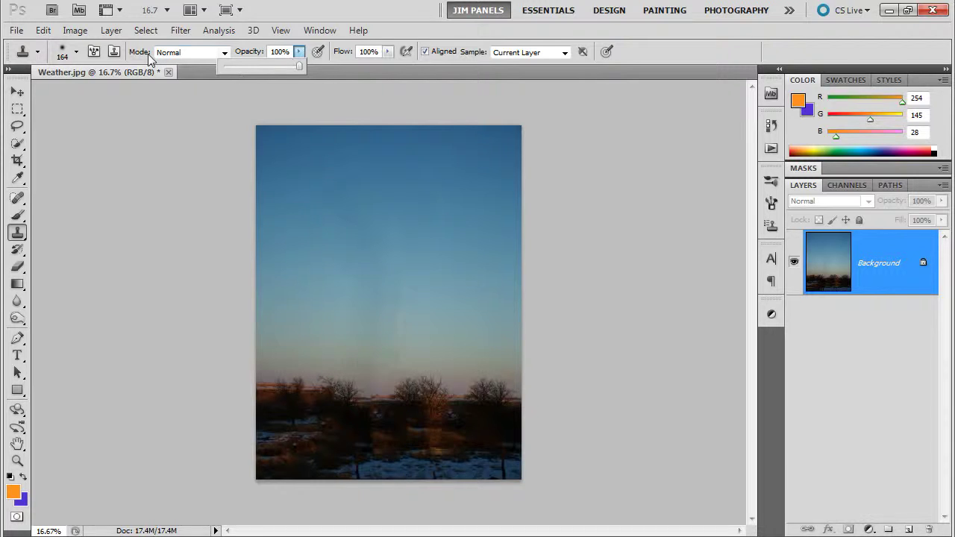
pyautogui.moveTo(298, 65); pyautogui.dragTo(272, 66)
# Step: Choose a soft round brush preset and enlarge it to 215 px
pyautogui.click(76, 51)
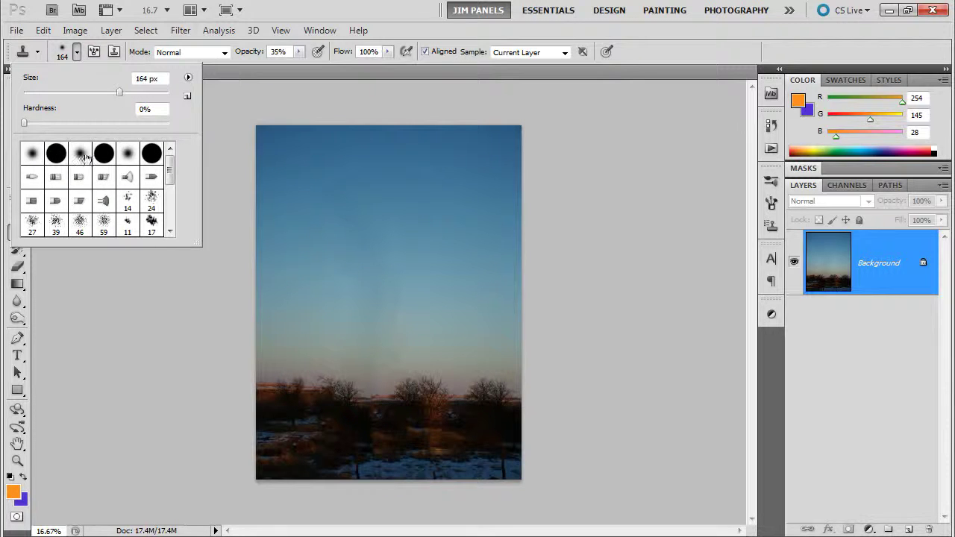
pyautogui.click(127, 154)
pyautogui.moveTo(119, 91); pyautogui.dragTo(121, 92)
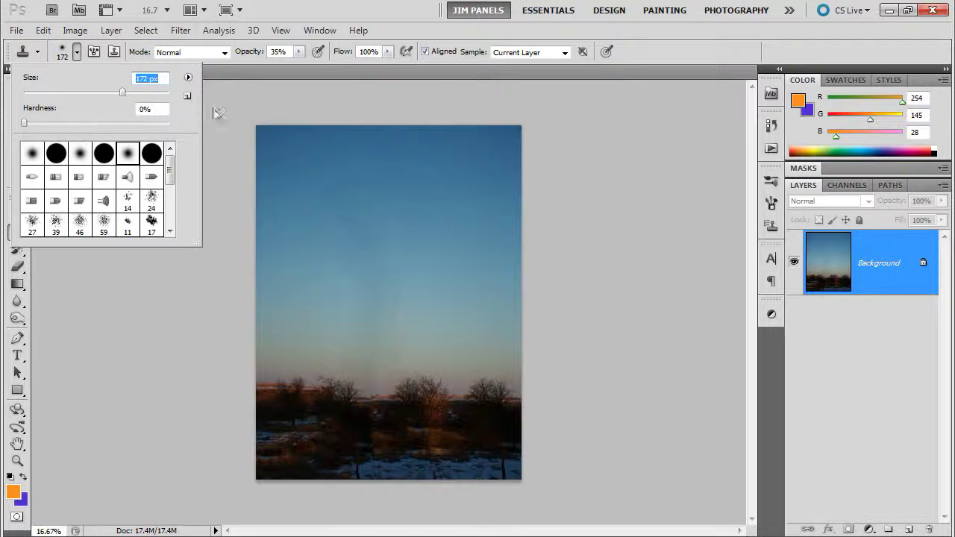
pyautogui.click(406, 28)
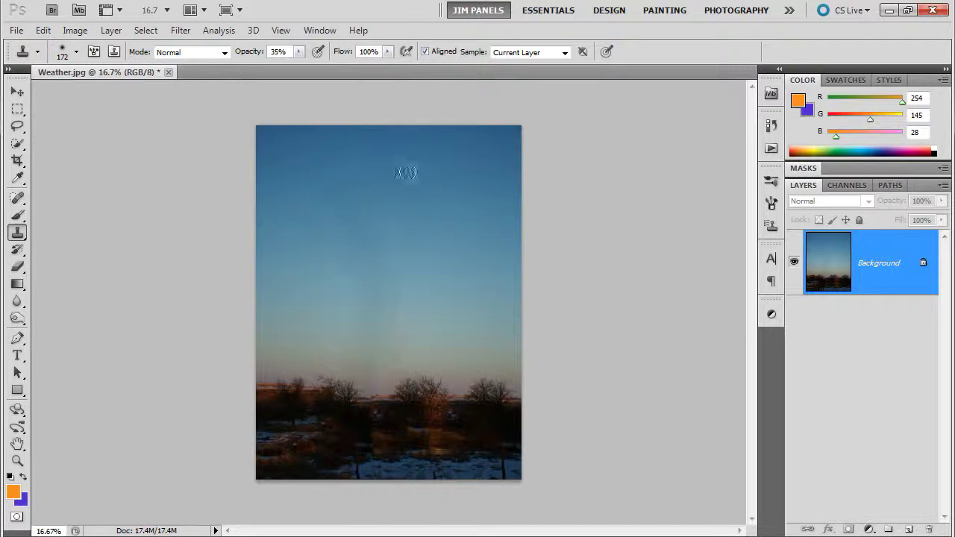
pyautogui.click(77, 51)
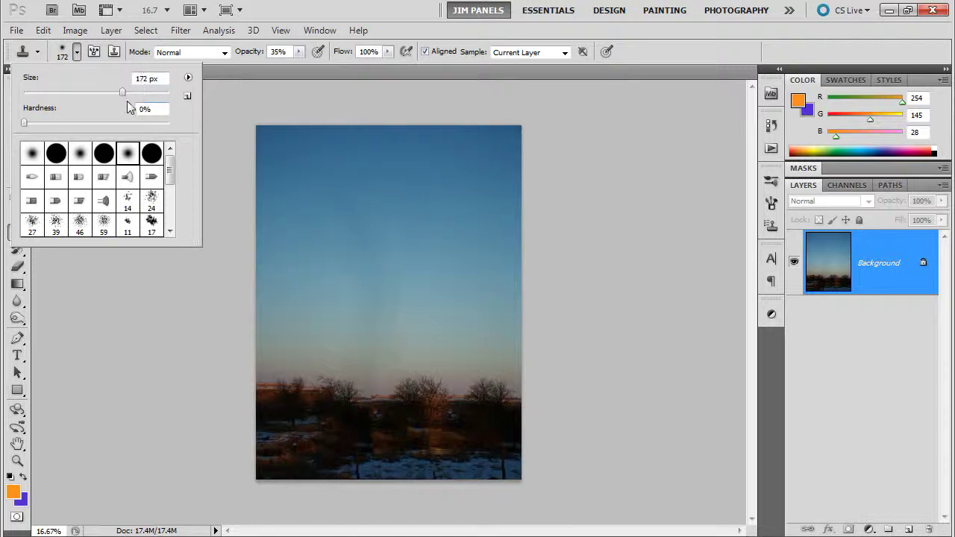
pyautogui.moveTo(122, 92); pyautogui.dragTo(133, 91)
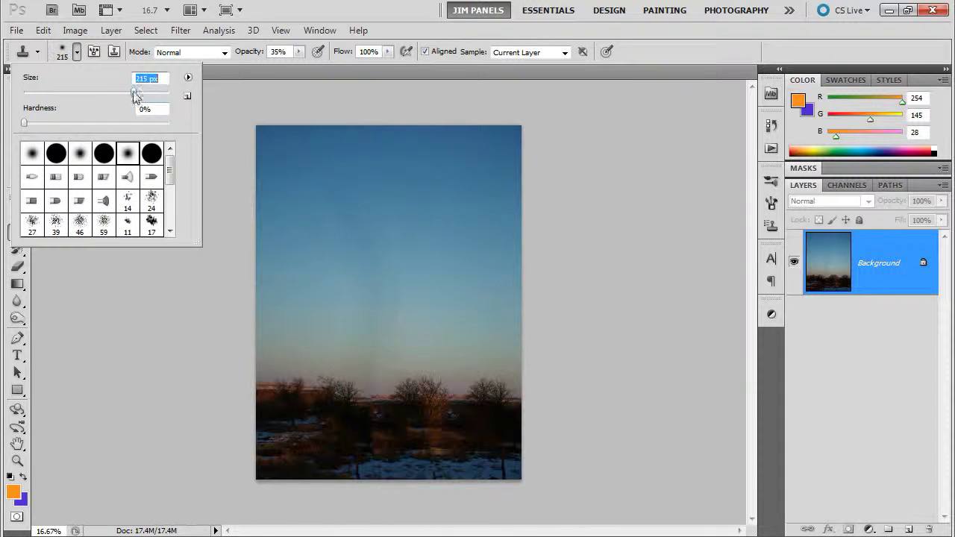
# Step: Sample clean sky and softly clone it over the streaks just above the tree line
pyautogui.keyDown('alt'); pyautogui.click(434, 316); pyautogui.keyUp('alt')
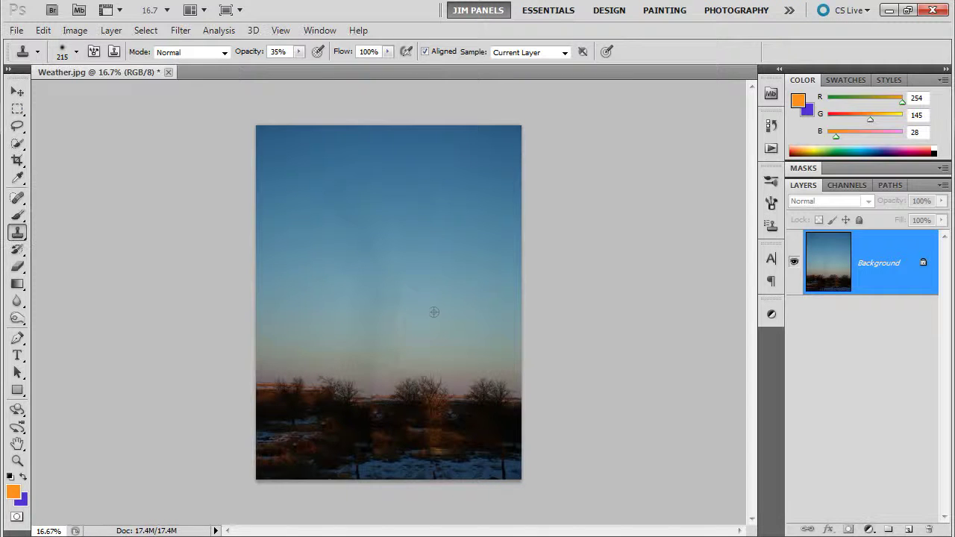
pyautogui.keyDown('alt'); pyautogui.click(433, 356); pyautogui.keyUp('alt')
pyautogui.moveTo(411, 351); pyautogui.dragTo(397, 360)
# Step: Undo a stray reddish stamp in the sky, then clone sampled tree line over the windmill-base gap
pyautogui.hotkey('ctrl', 's')
pyautogui.click(415, 337)
pyautogui.hotkey('ctrl', 's')
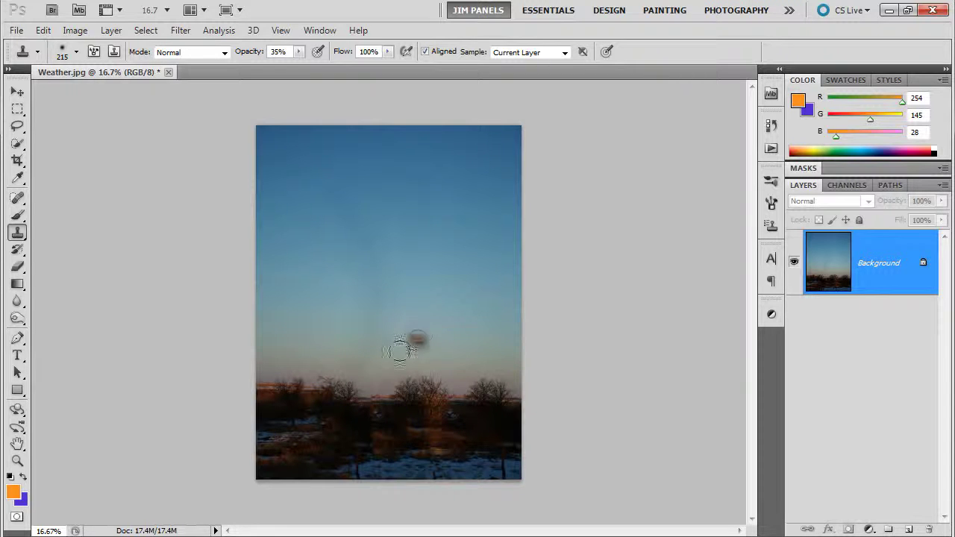
pyautogui.hotkey('ctrl', 'z')
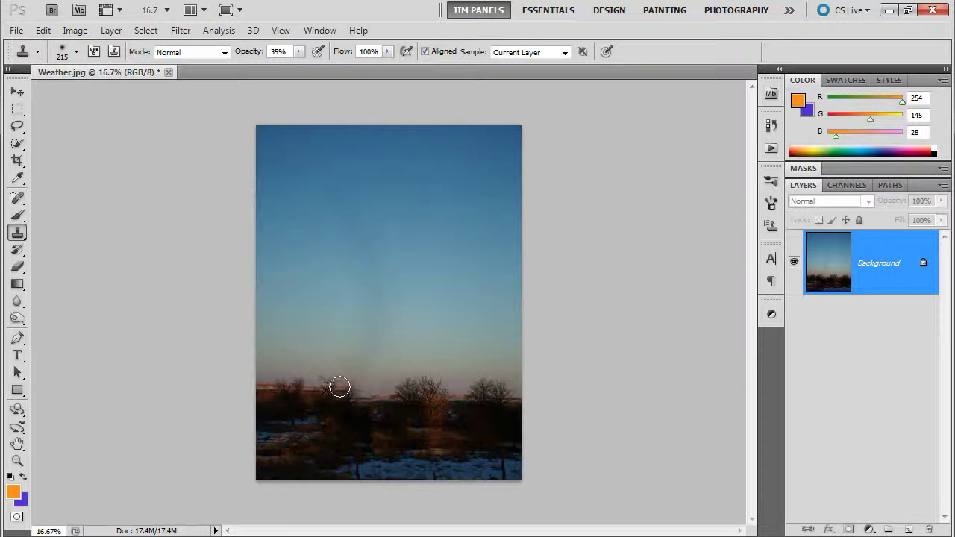
pyautogui.hotkey('ctrl', 's')
pyautogui.hotkey('ctrl', 's')
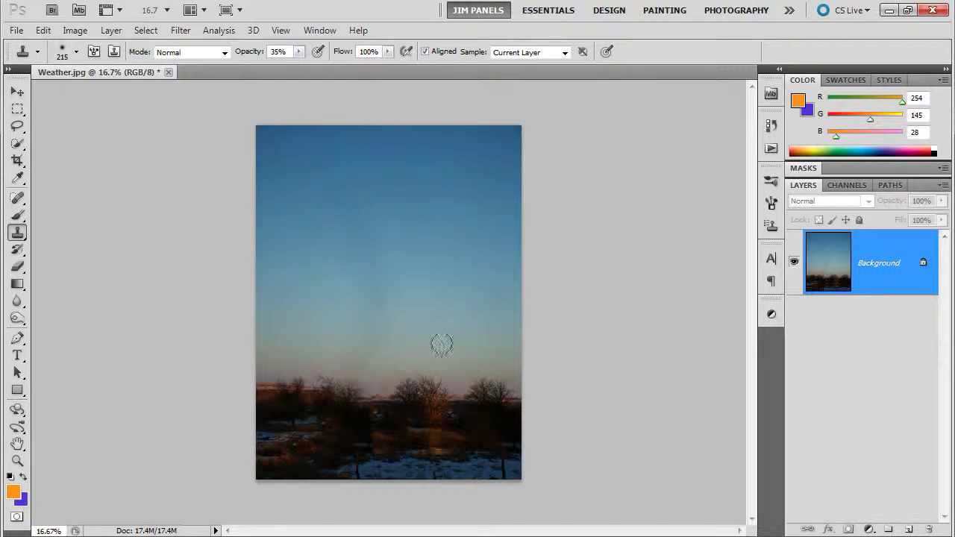
pyautogui.keyDown('alt'); pyautogui.click(408, 399); pyautogui.keyUp('alt')
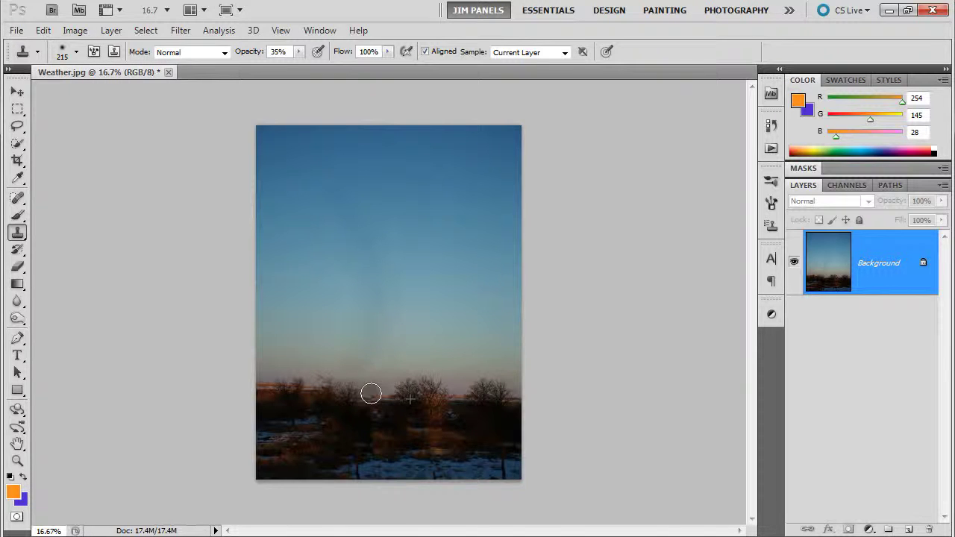
pyautogui.moveTo(370, 393); pyautogui.dragTo(369, 390)
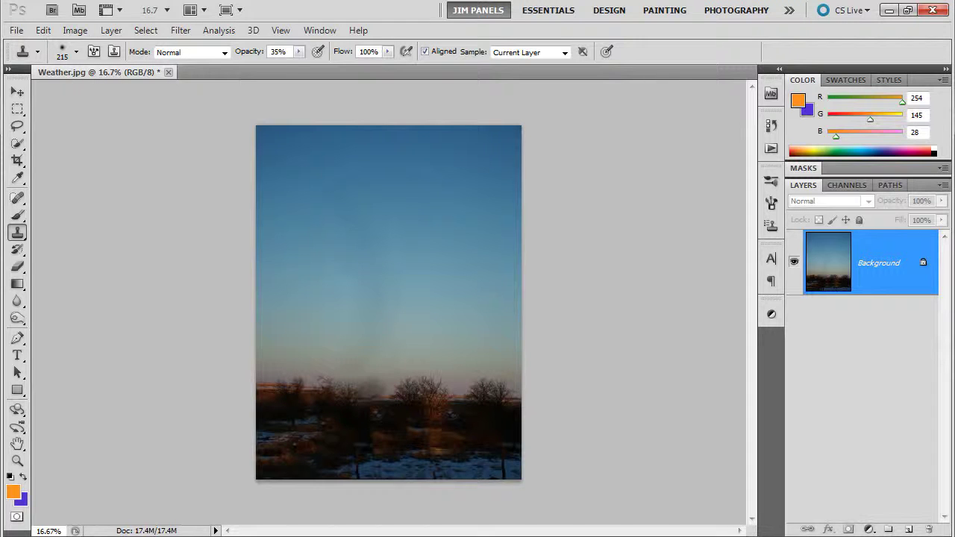
# Step: Raise the Clone Stamp opacity to 100%
pyautogui.click(298, 52)
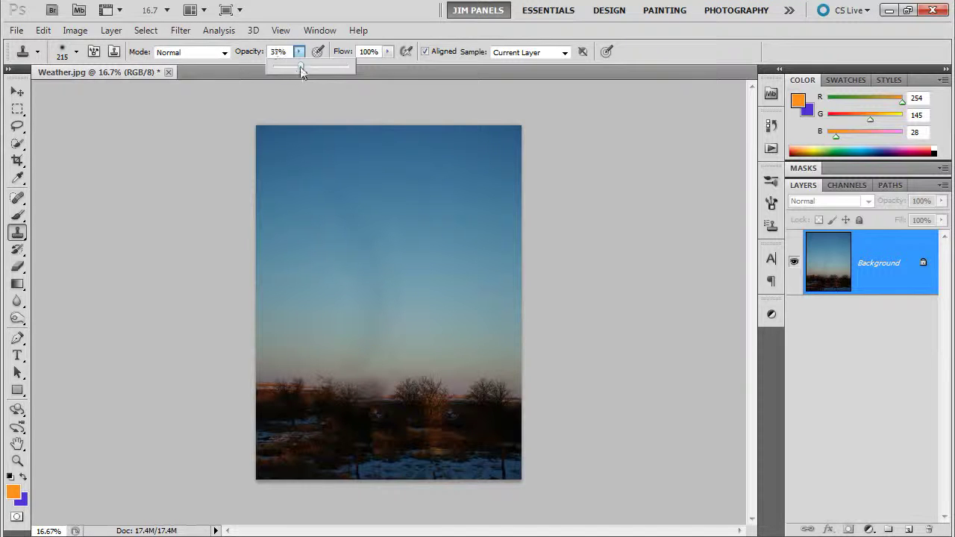
pyautogui.moveTo(302, 69); pyautogui.dragTo(356, 68)
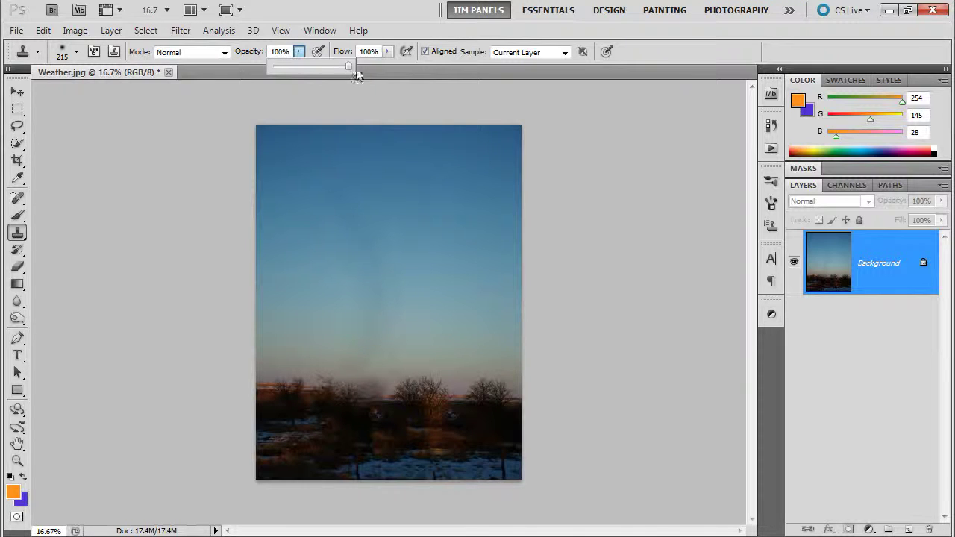
pyautogui.click(409, 397)
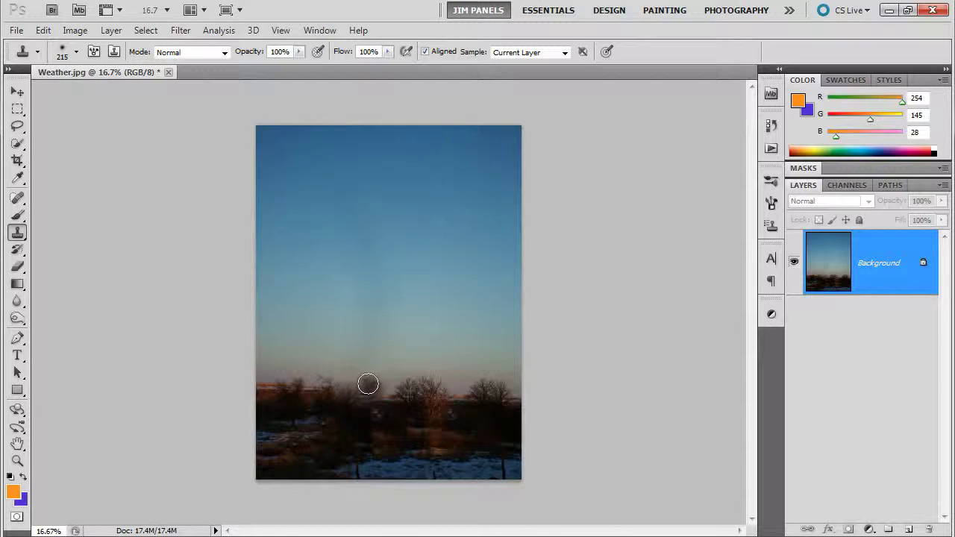
# Step: Paint cloned branches into the tree-line gap, resampling nearby trees as sources
pyautogui.moveTo(368, 384)
pyautogui.mouseDown()
pyautogui.moveTo(365, 396)
pyautogui.moveTo(361, 381)
pyautogui.moveTo(375, 398)
pyautogui.moveTo(390, 393)
pyautogui.mouseUp()
pyautogui.keyDown('alt'); pyautogui.click(414, 395); pyautogui.keyUp('alt')
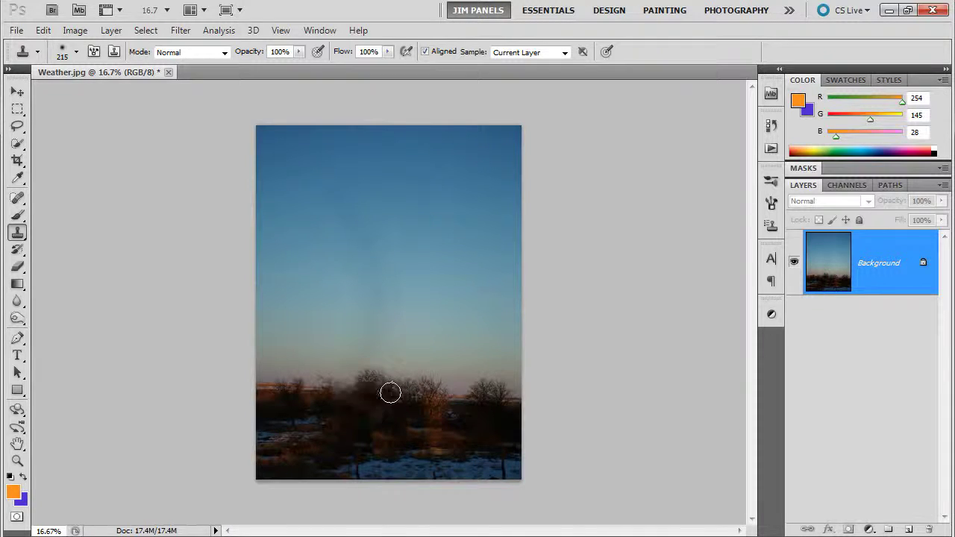
pyautogui.keyDown('alt'); pyautogui.click(446, 357); pyautogui.keyUp('alt')
pyautogui.moveTo(440, 362); pyautogui.dragTo(454, 375)
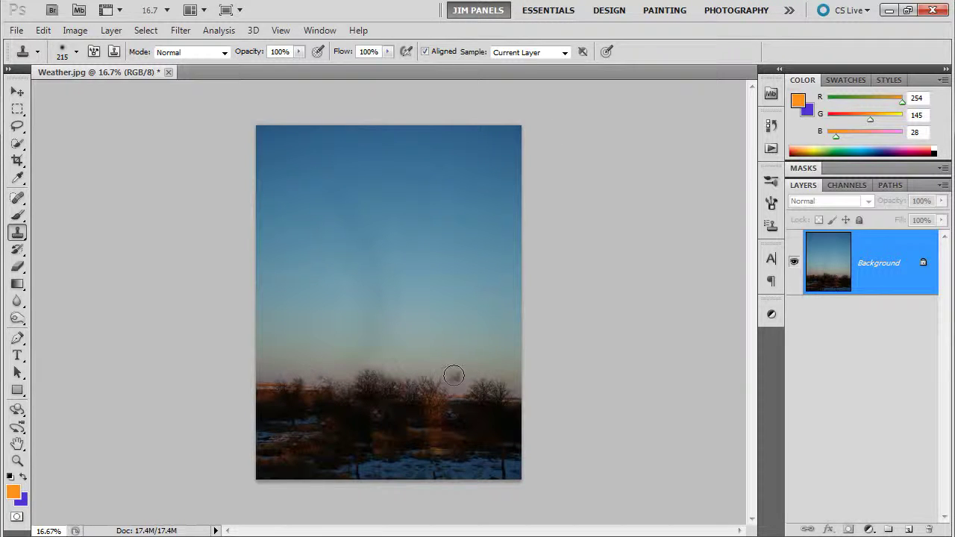